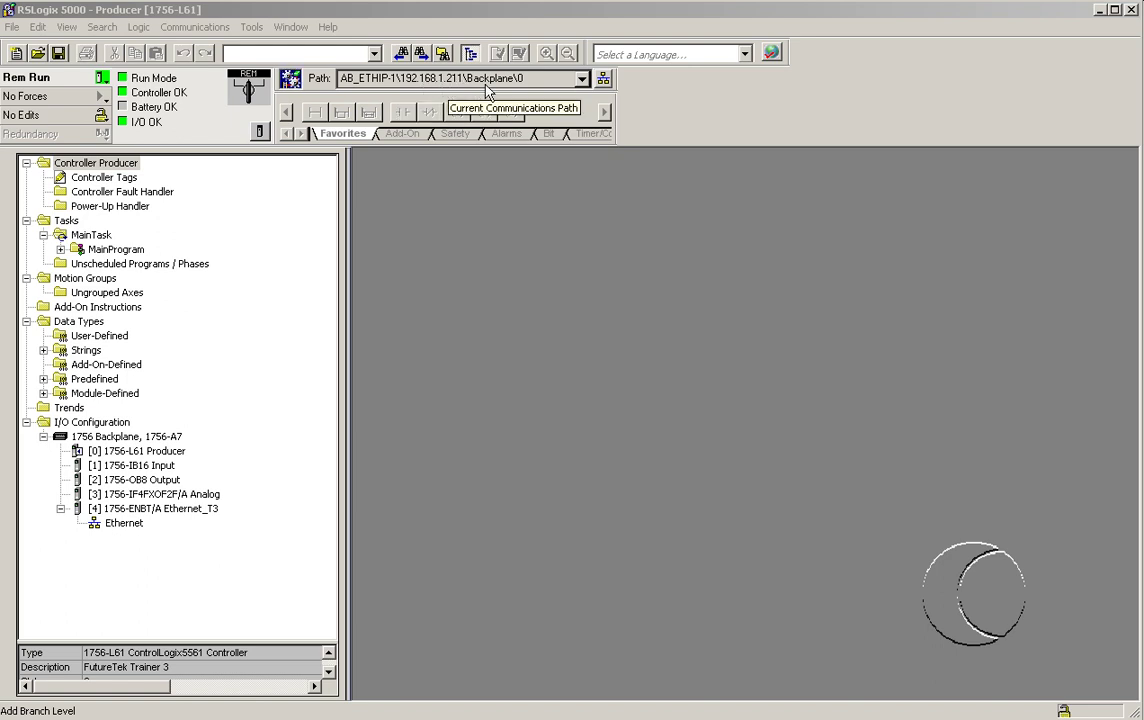
- Open the MainRoutine ladder of MainProgram and enlarge its window
left_click(61, 249)
left_click(115, 279)
double_click(114, 280)
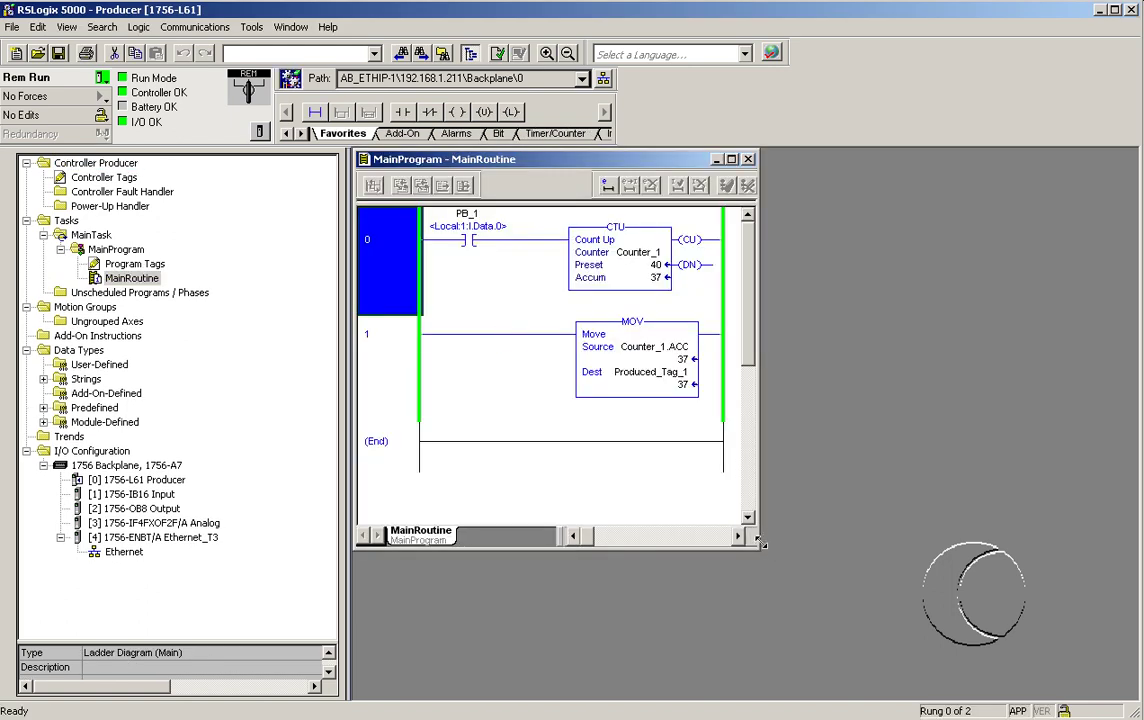
left_click_drag(1080, 673, 1080, 673)
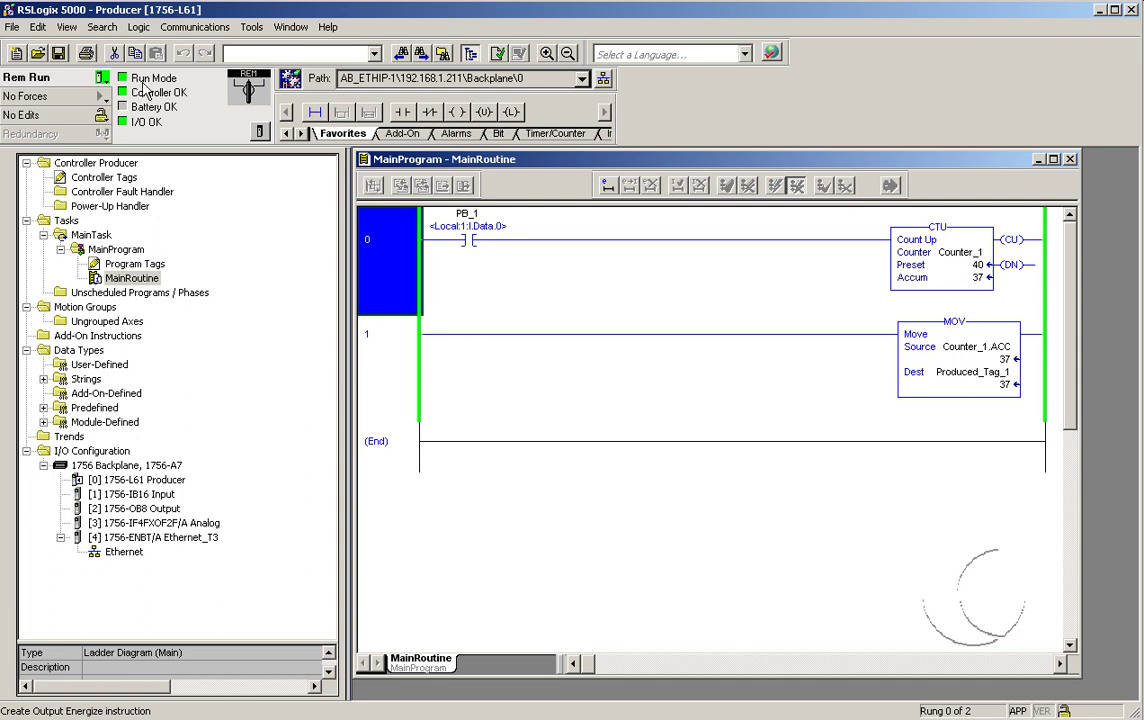
- Go offline and set the 1756-ENBT/A Ethernet_T3 module's general IP address to 192.168.1.222
left_click(102, 78)
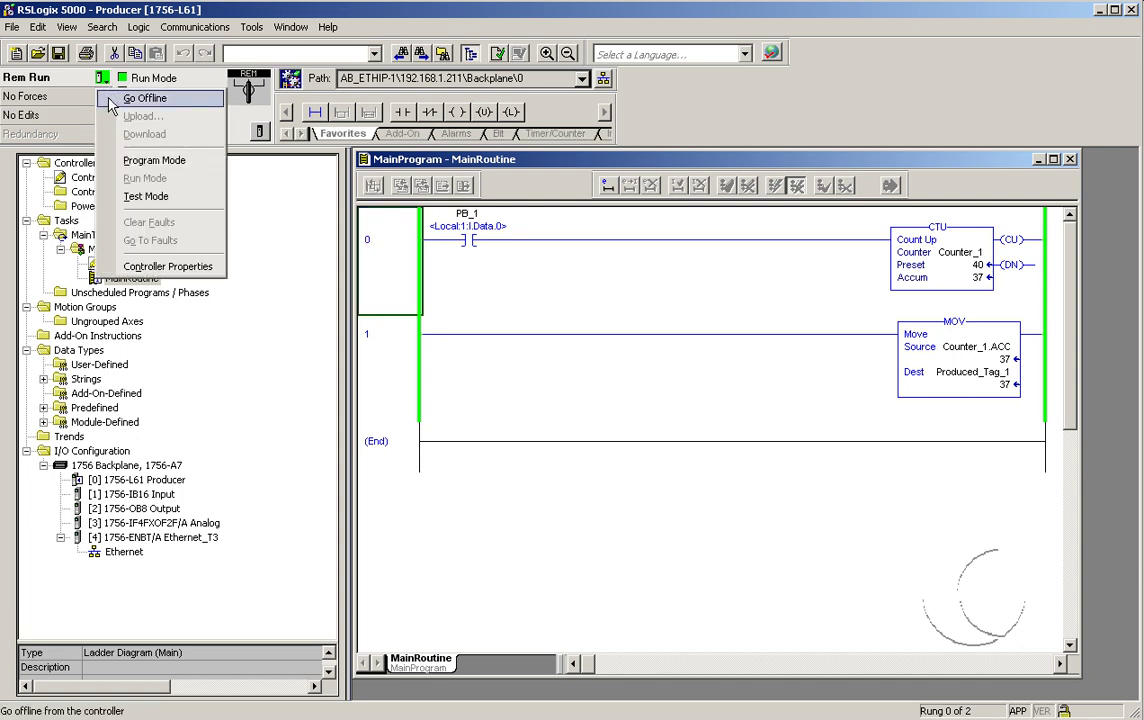
left_click(140, 98)
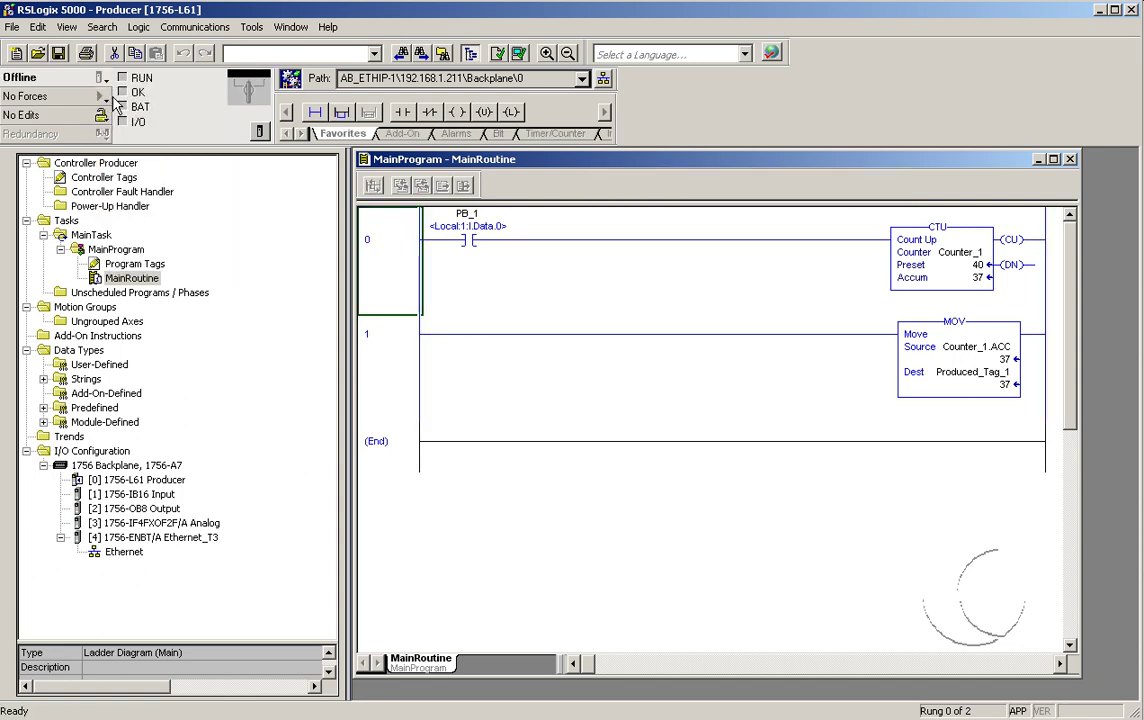
right_click(176, 540)
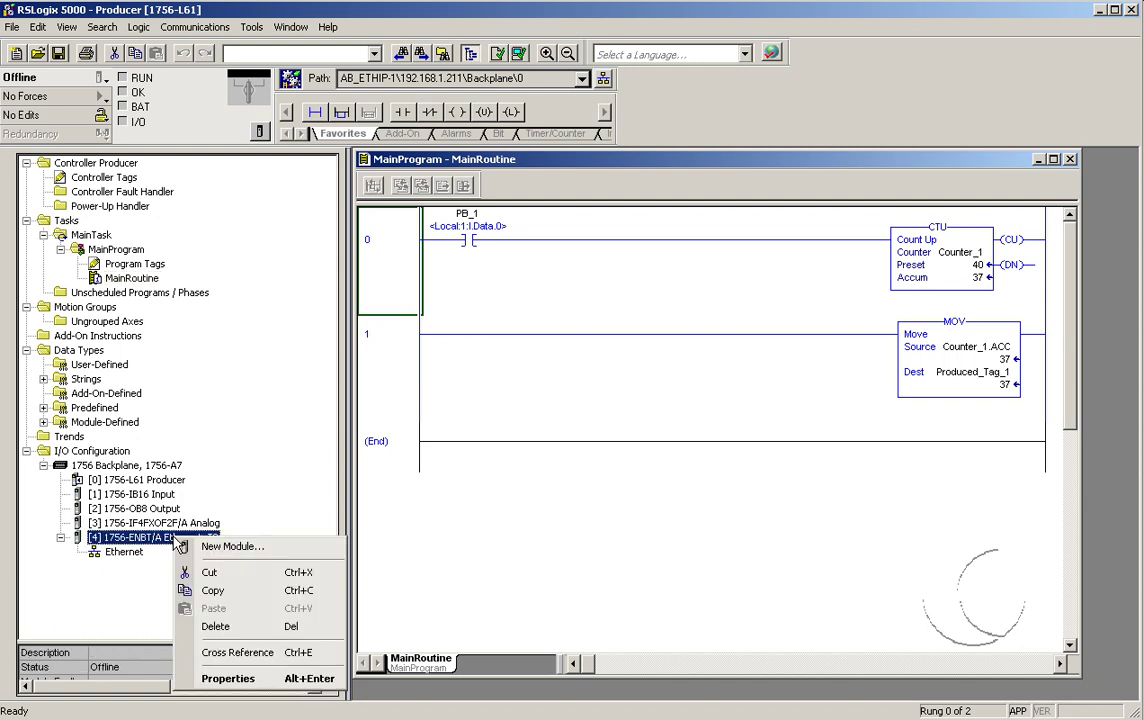
left_click(230, 679)
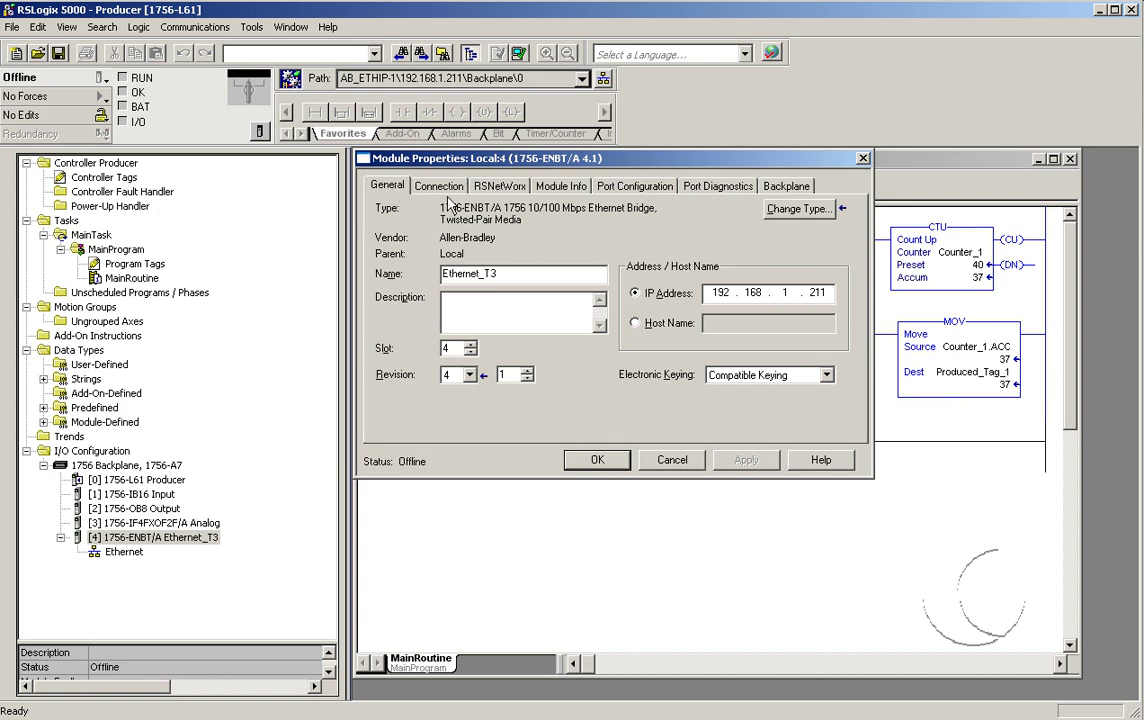
left_click(634, 190)
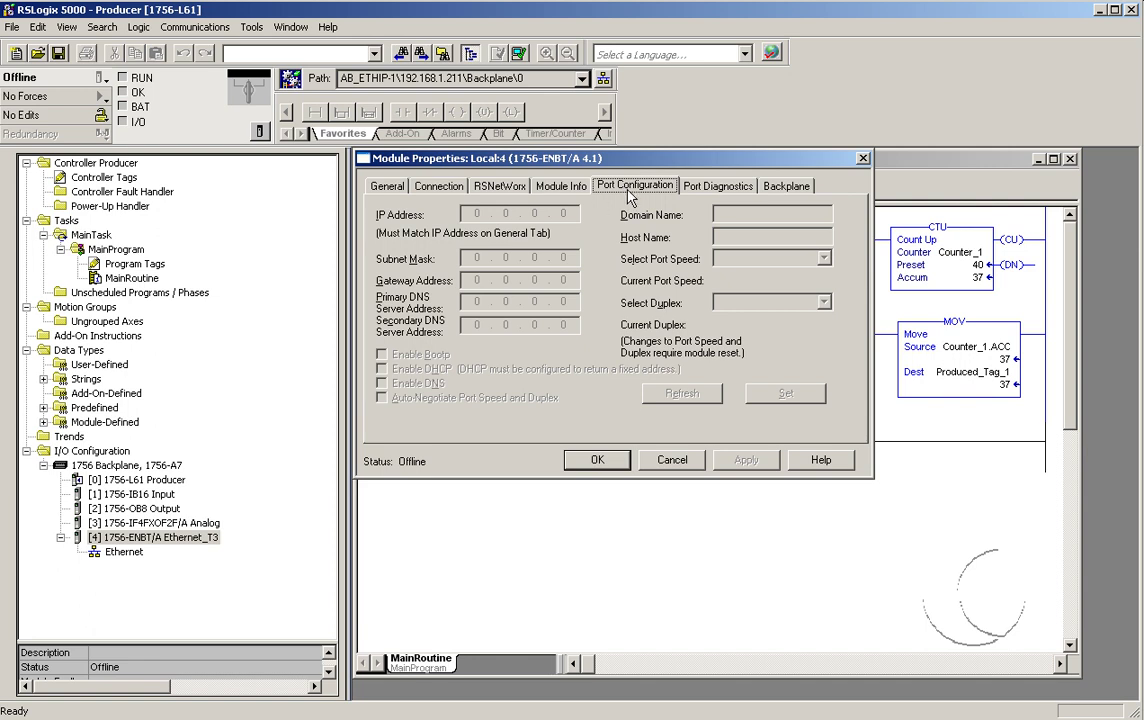
left_click(387, 186)
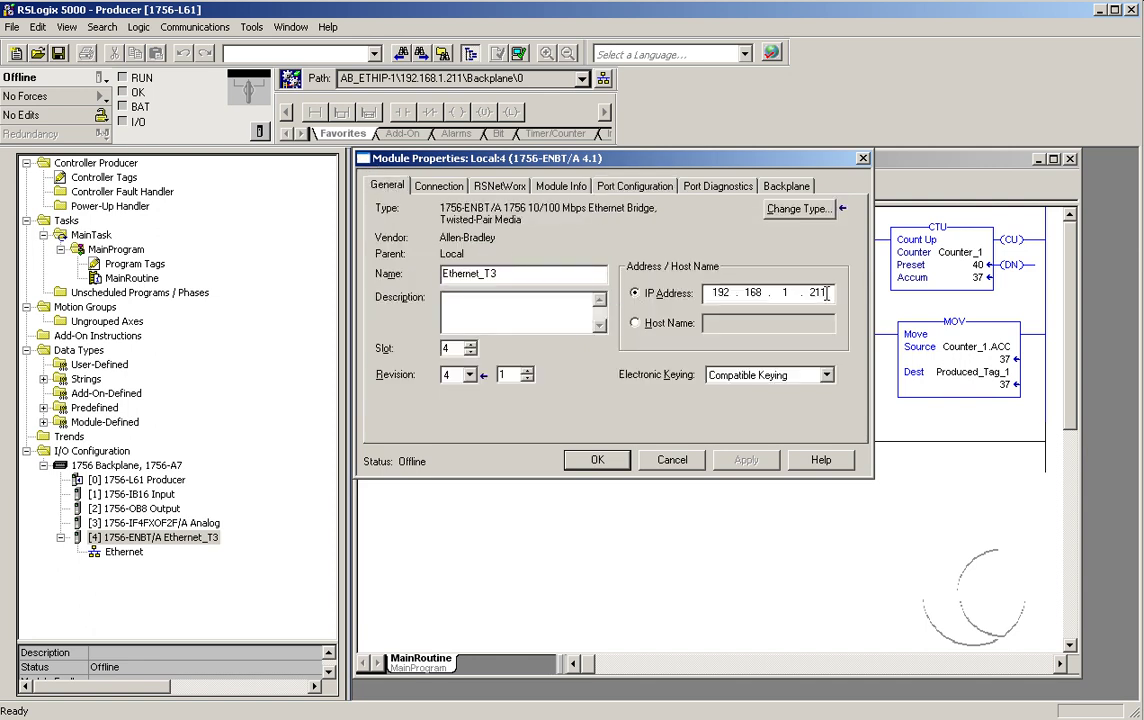
key("BackSpace")
key("BackSpace")
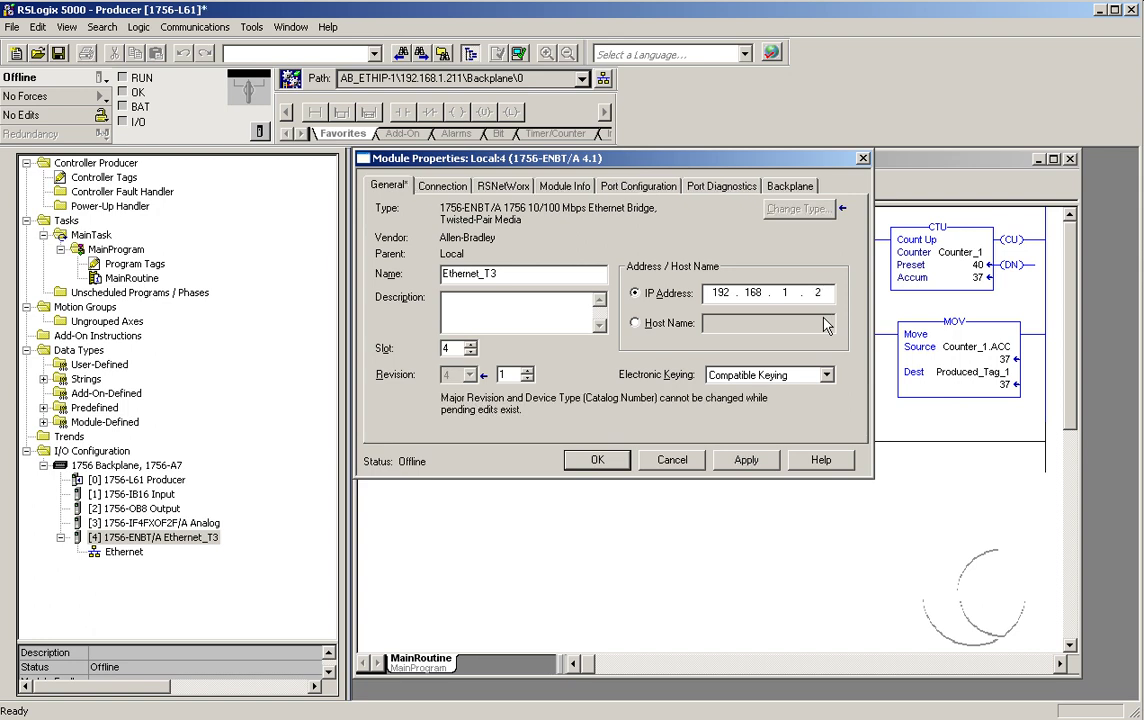
type("22")
left_click(745, 460)
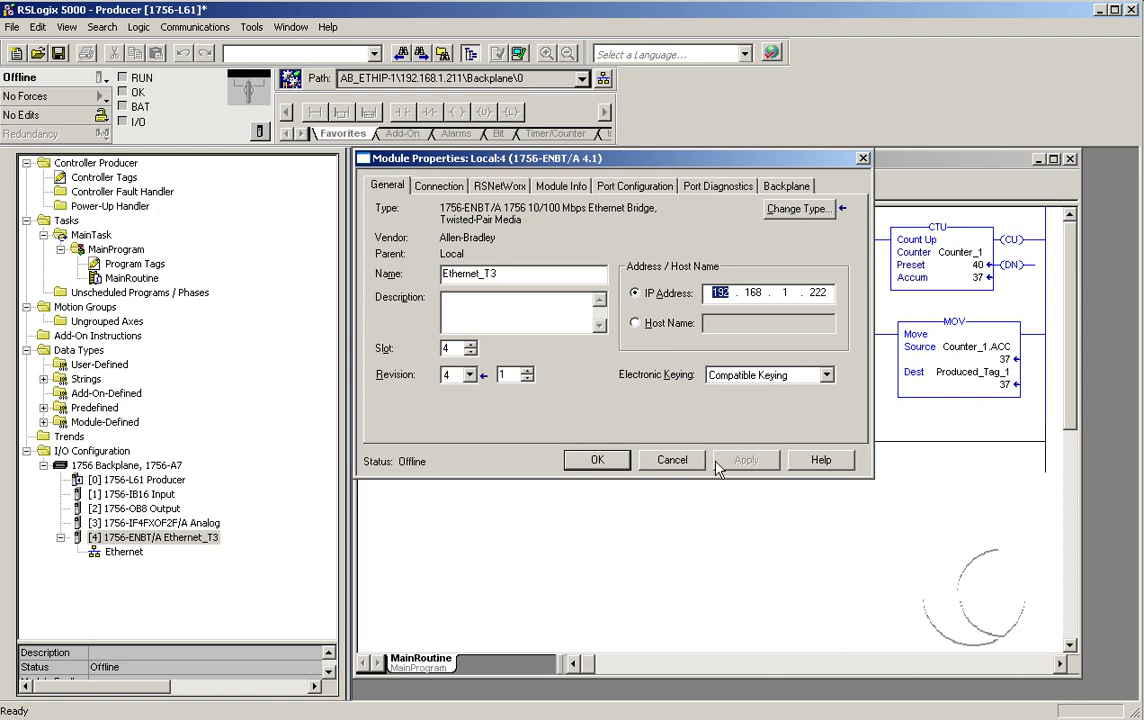
left_click(612, 466)
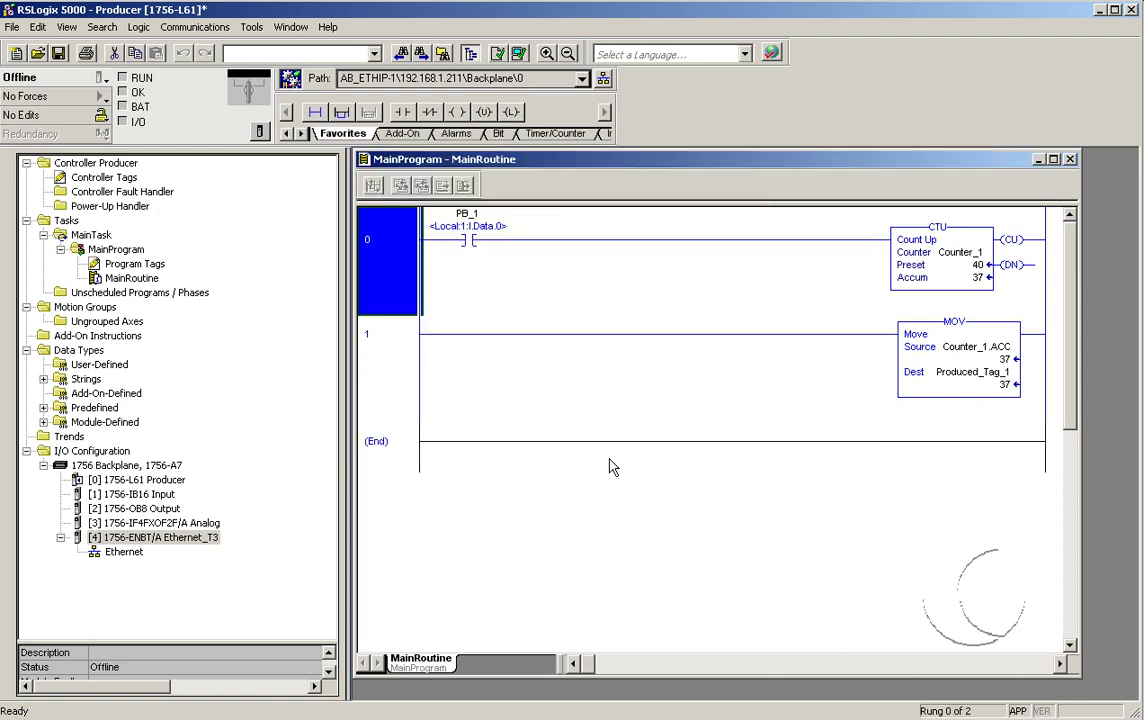
- Download the project to the Producer controller and return it to Remote Run mode
left_click(102, 78)
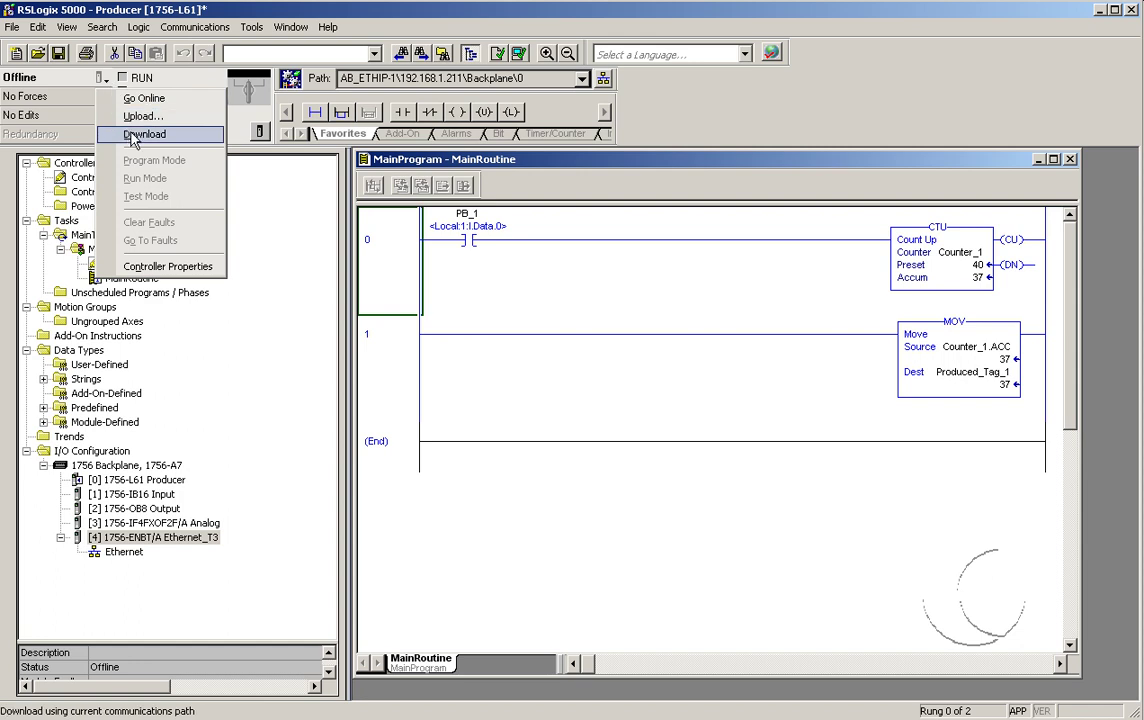
left_click(140, 134)
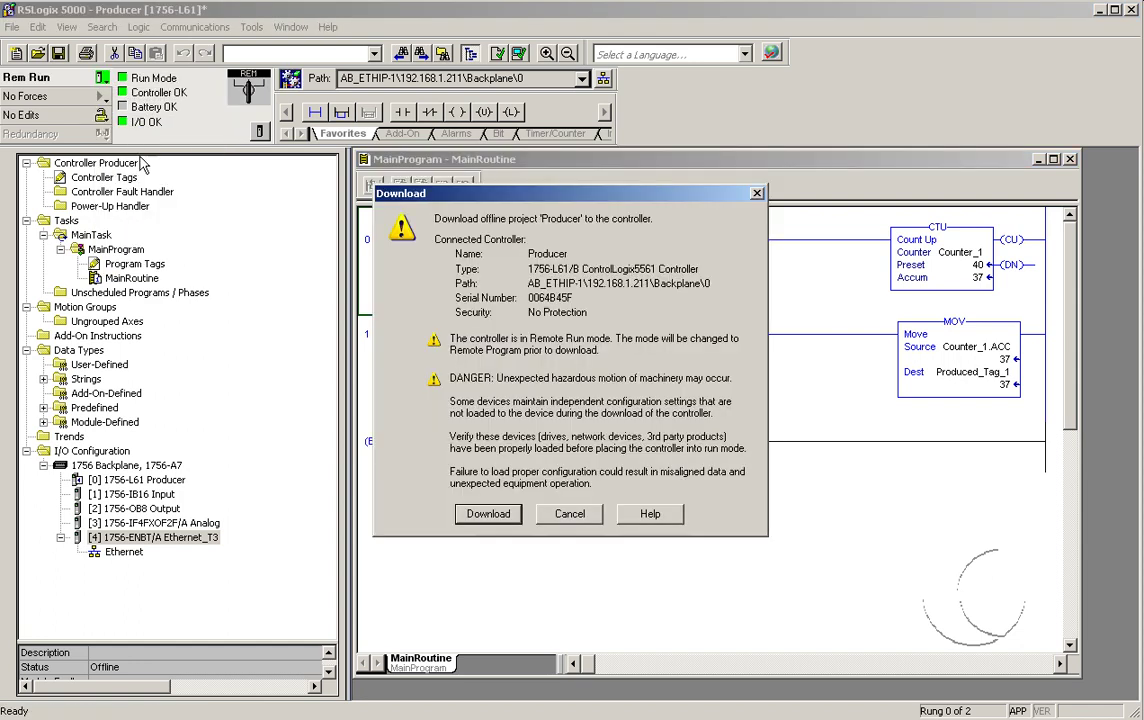
left_click(486, 514)
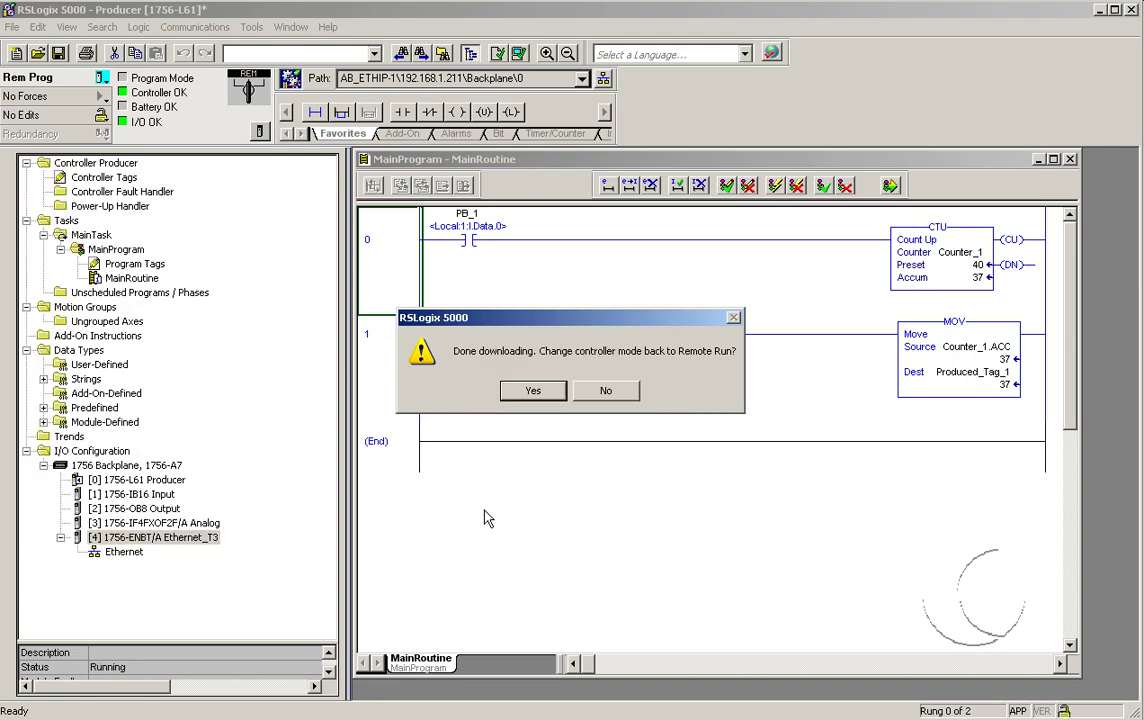
left_click(533, 391)
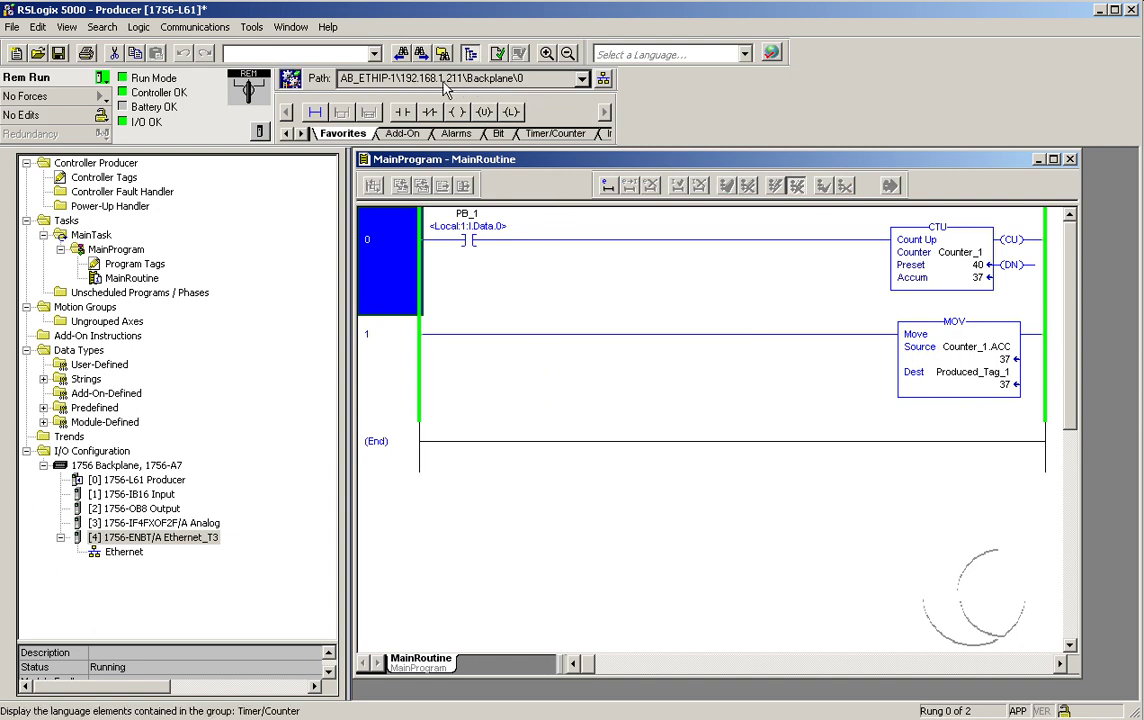
- Apply IP address 192.168.1.222 in the online port configuration of the Ethernet_T3 module, then dismiss the resulting dialogs and close its properties
right_click(148, 540)
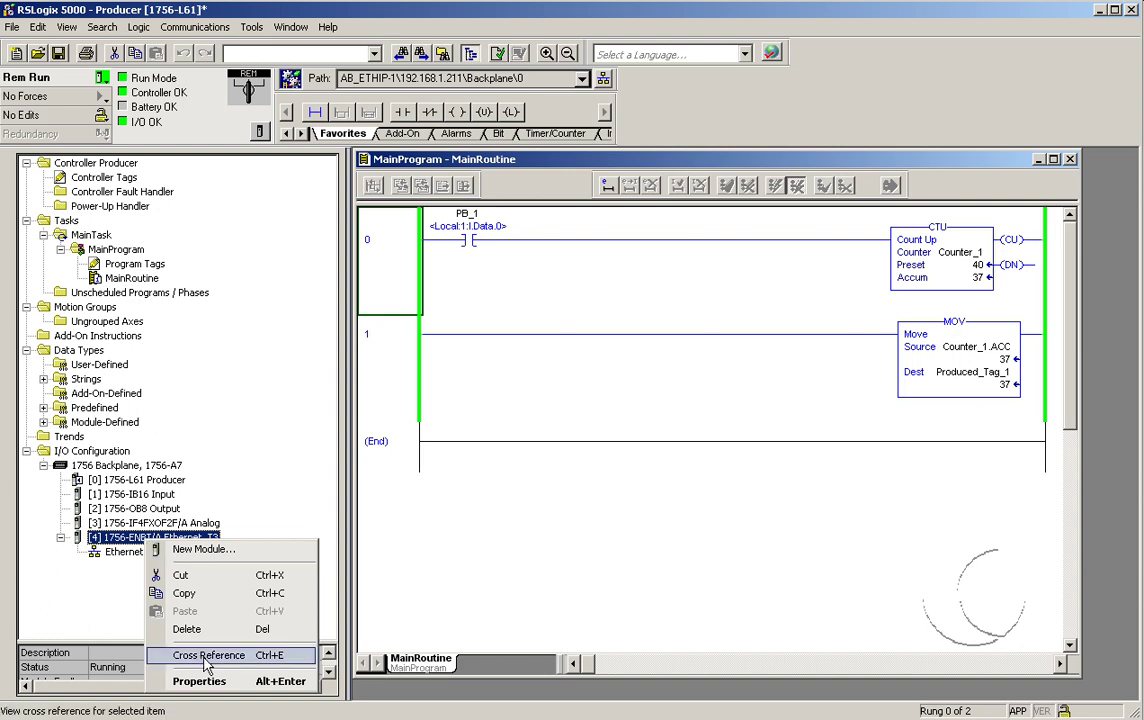
left_click(210, 684)
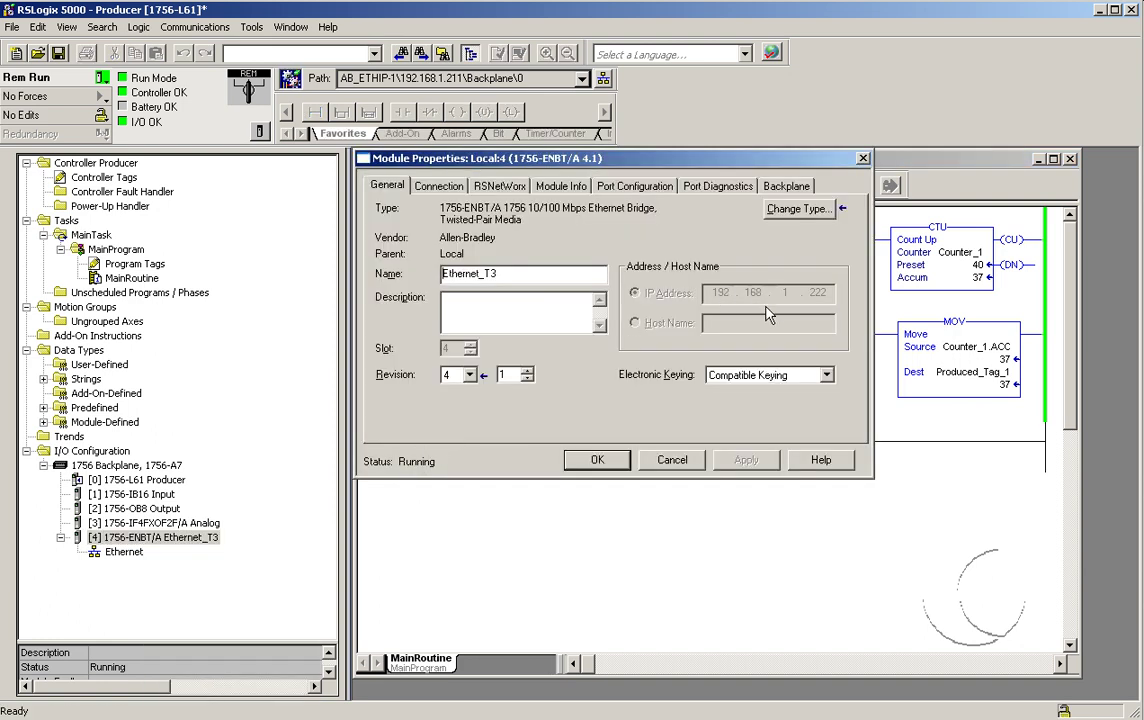
left_click(612, 192)
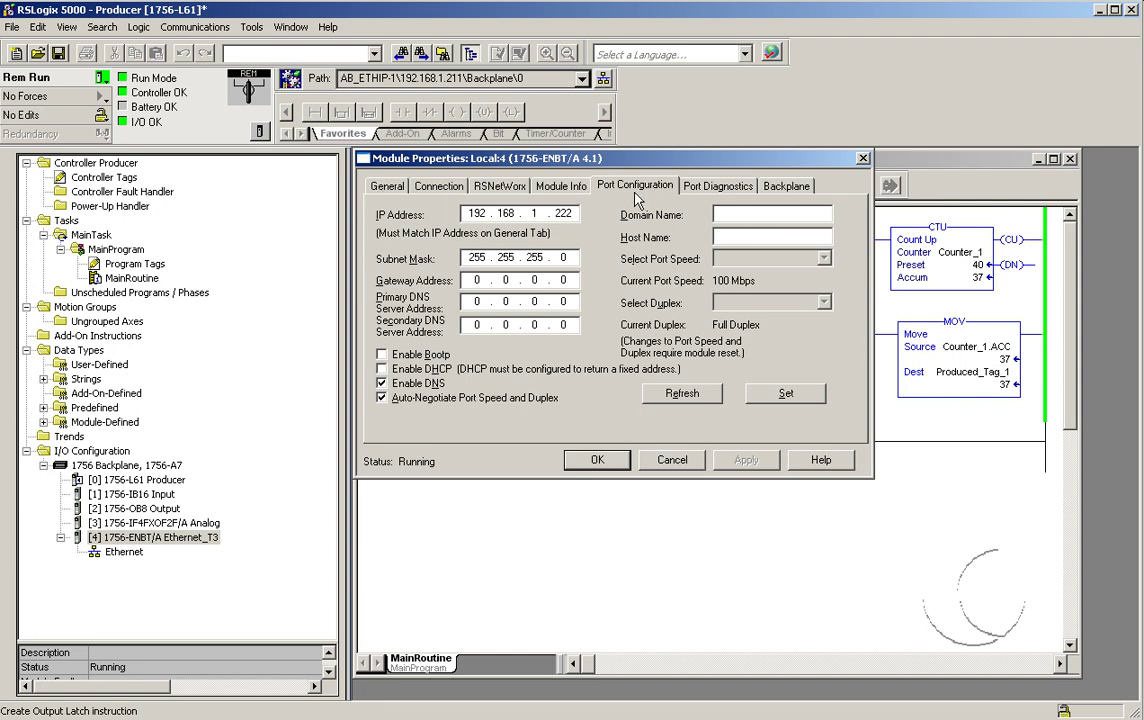
left_click(786, 394)
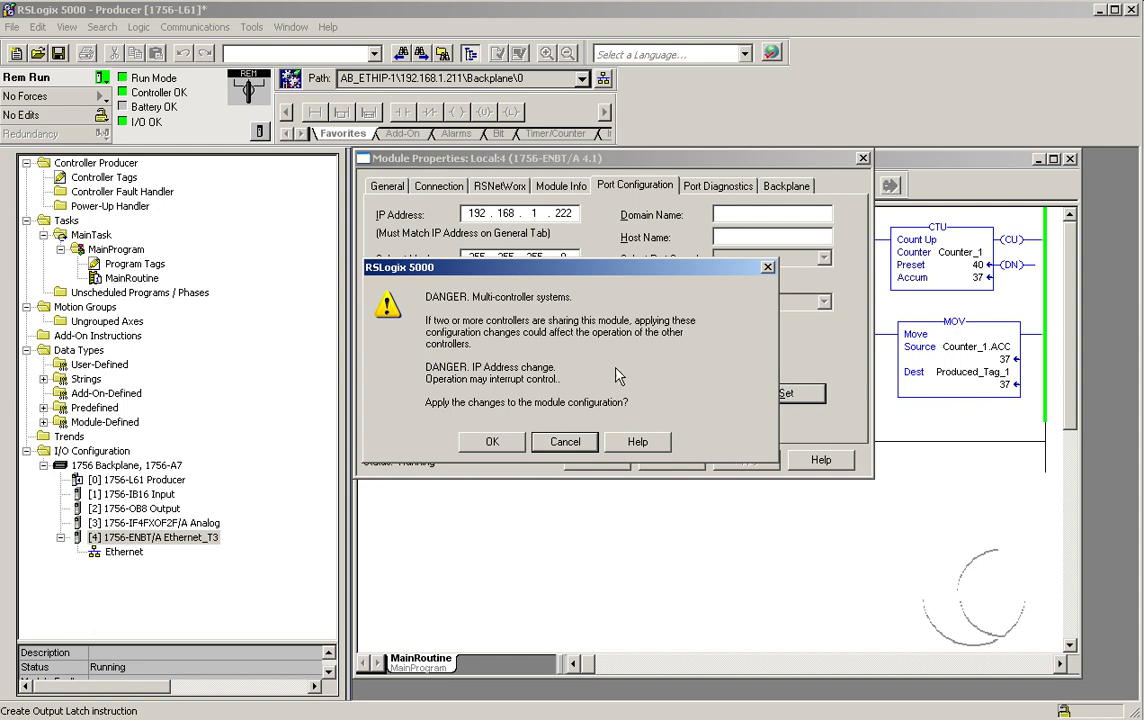
left_click(496, 445)
left_click(492, 445)
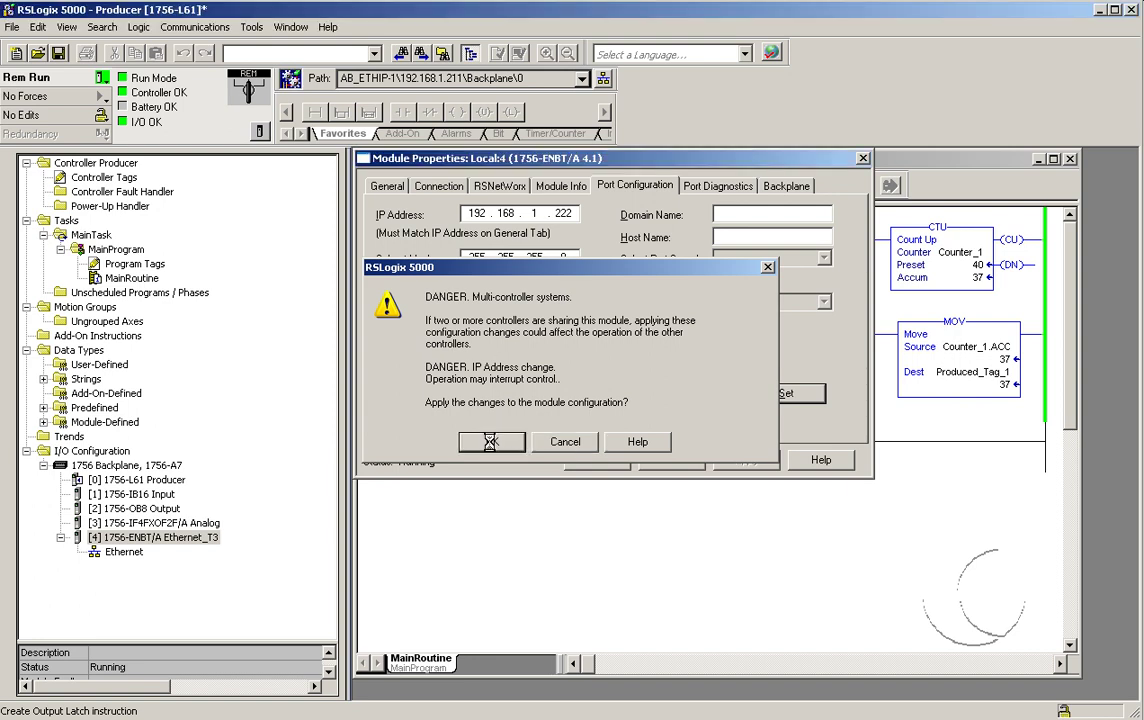
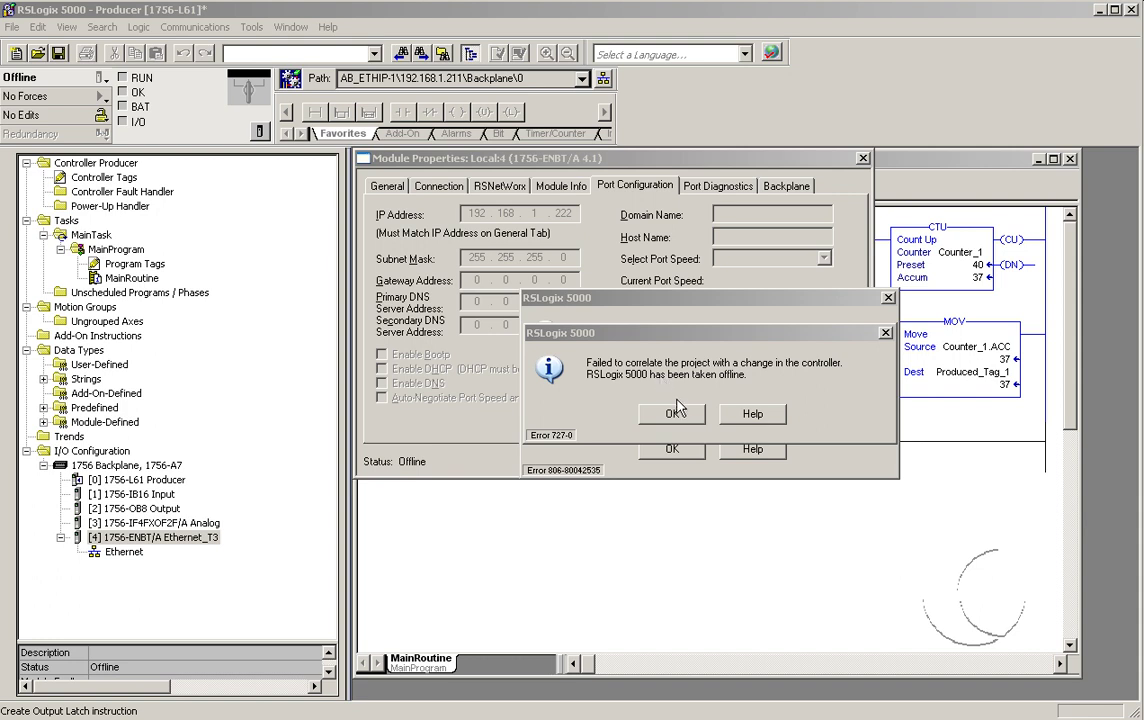
left_click(672, 414)
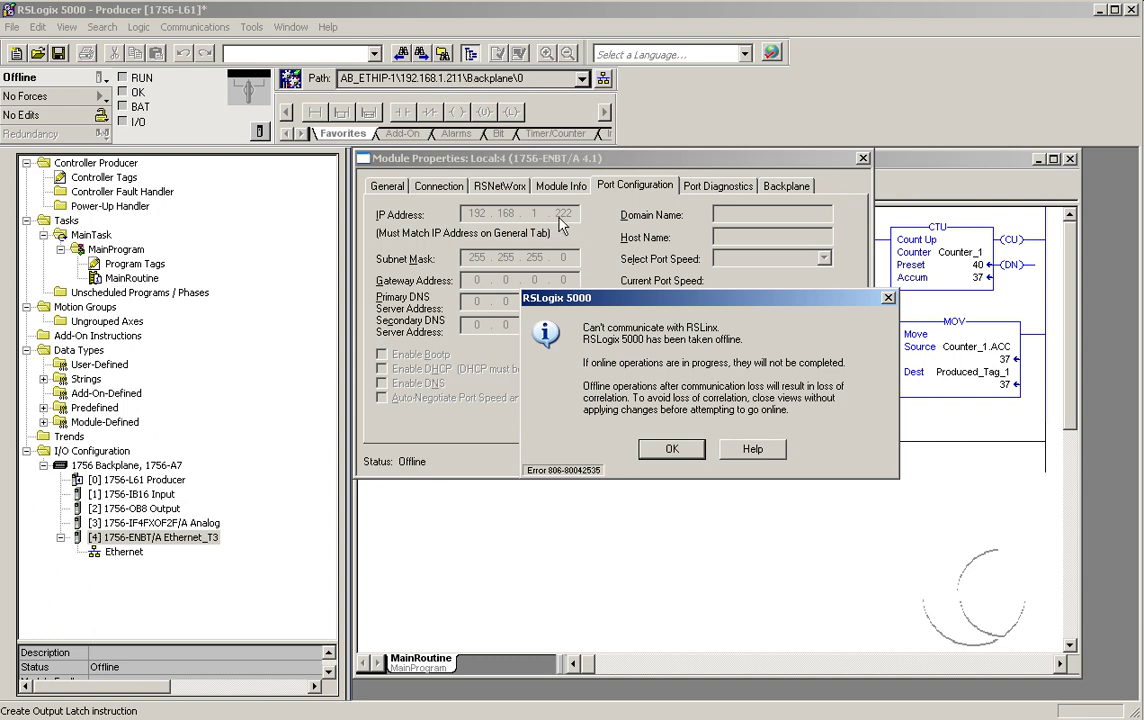
left_click(671, 449)
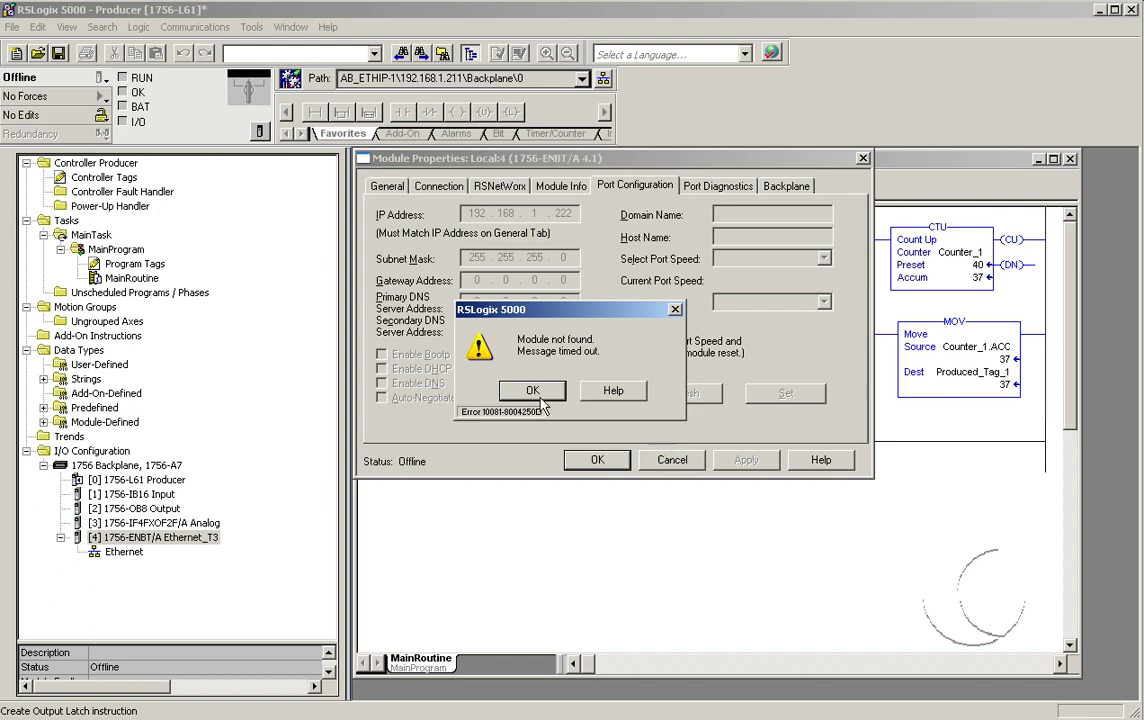
left_click(538, 395)
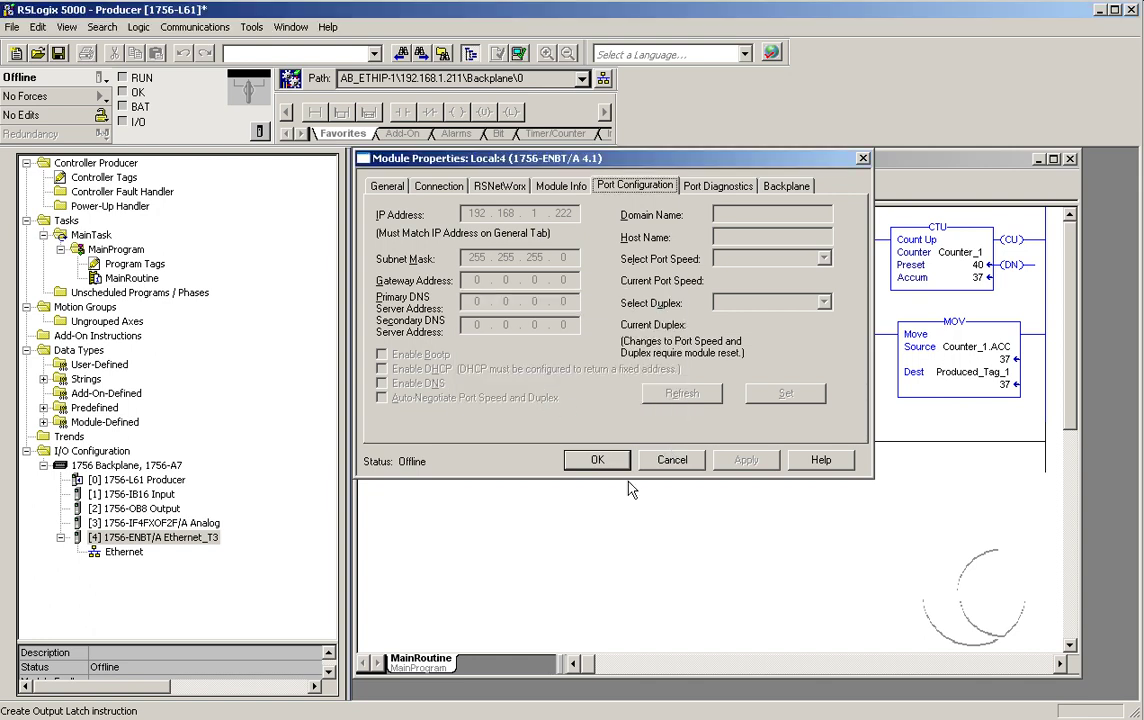
left_click(600, 461)
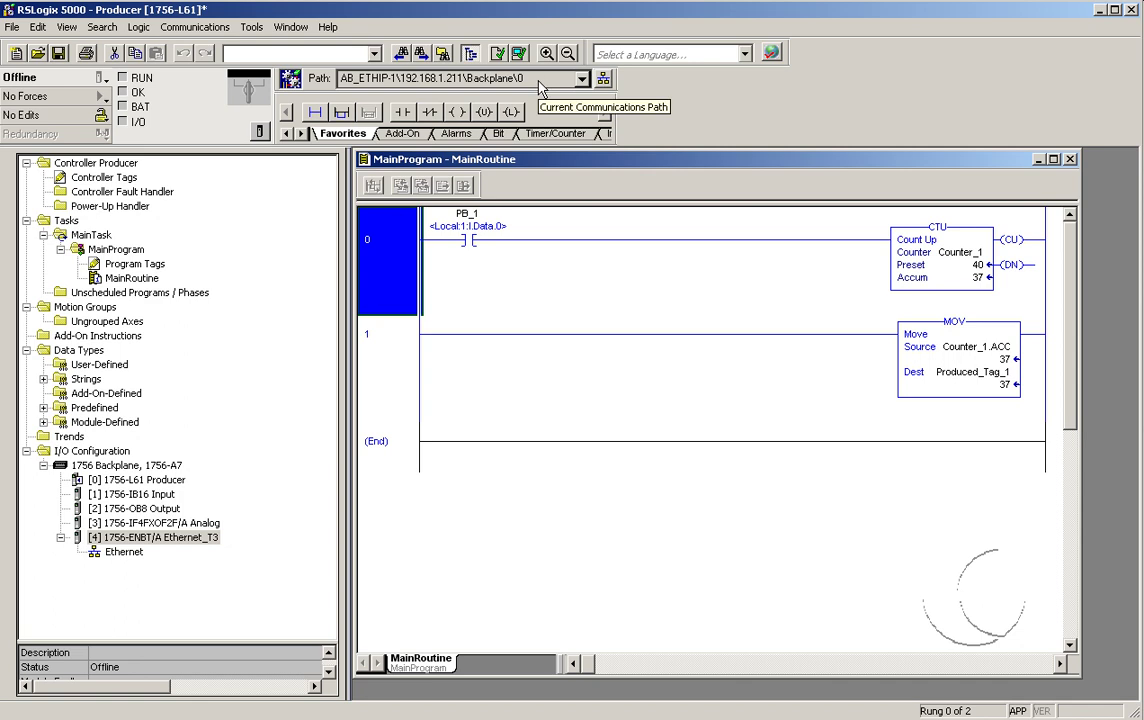
- Clear the stored project path in Who Active and browse the AB_ETHIP-1 Ethernet network again
left_click(604, 85)
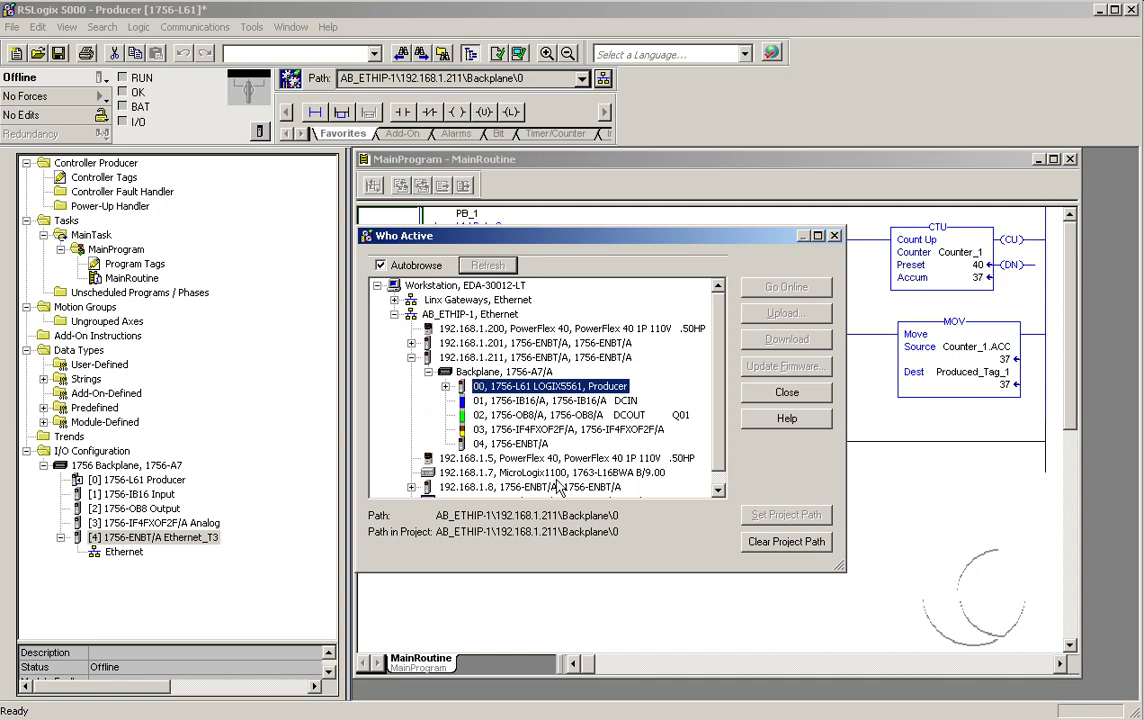
left_click(760, 546)
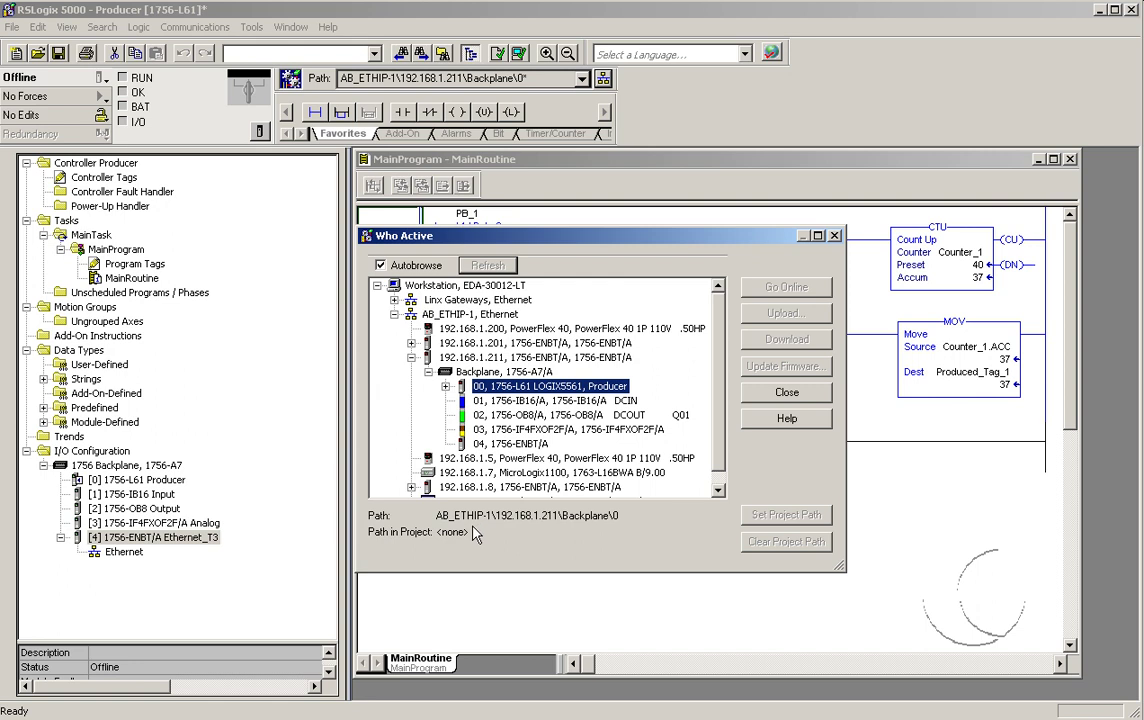
left_click(411, 357)
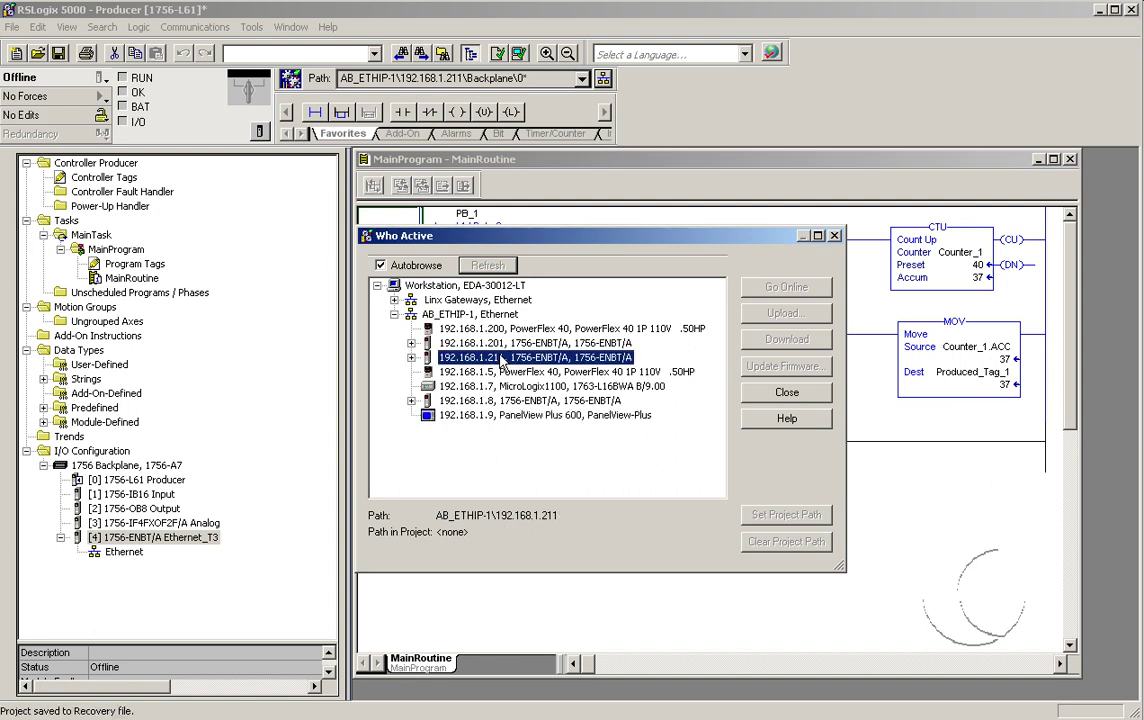
left_click(395, 314)
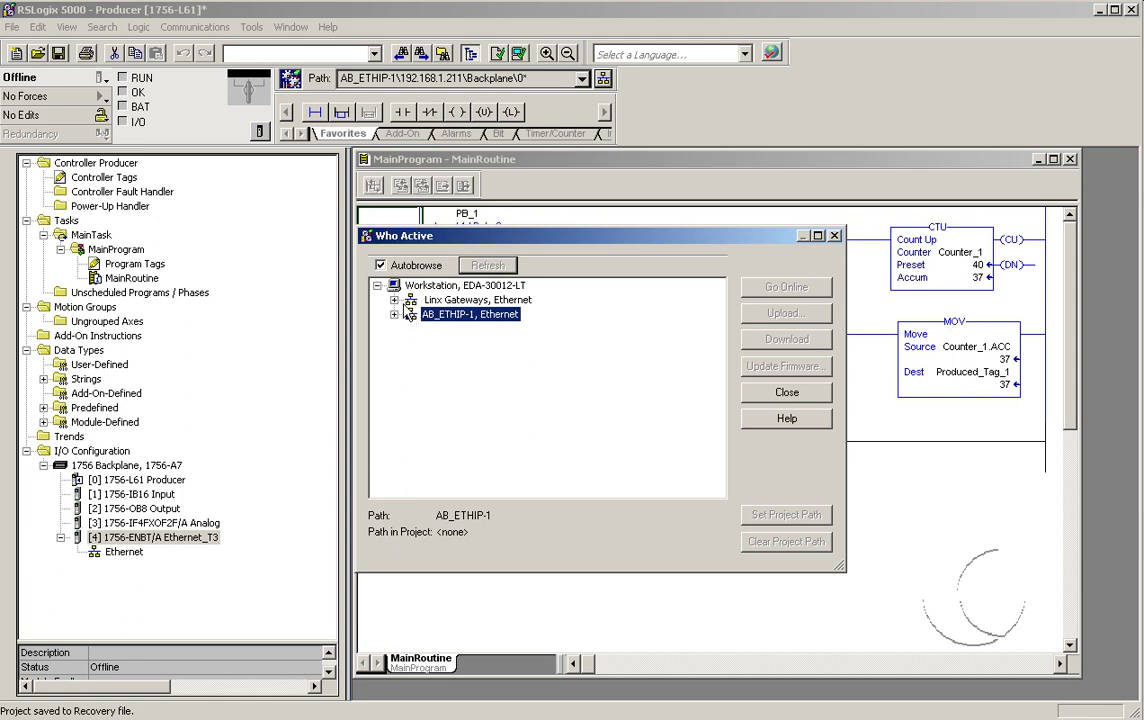
left_click(395, 314)
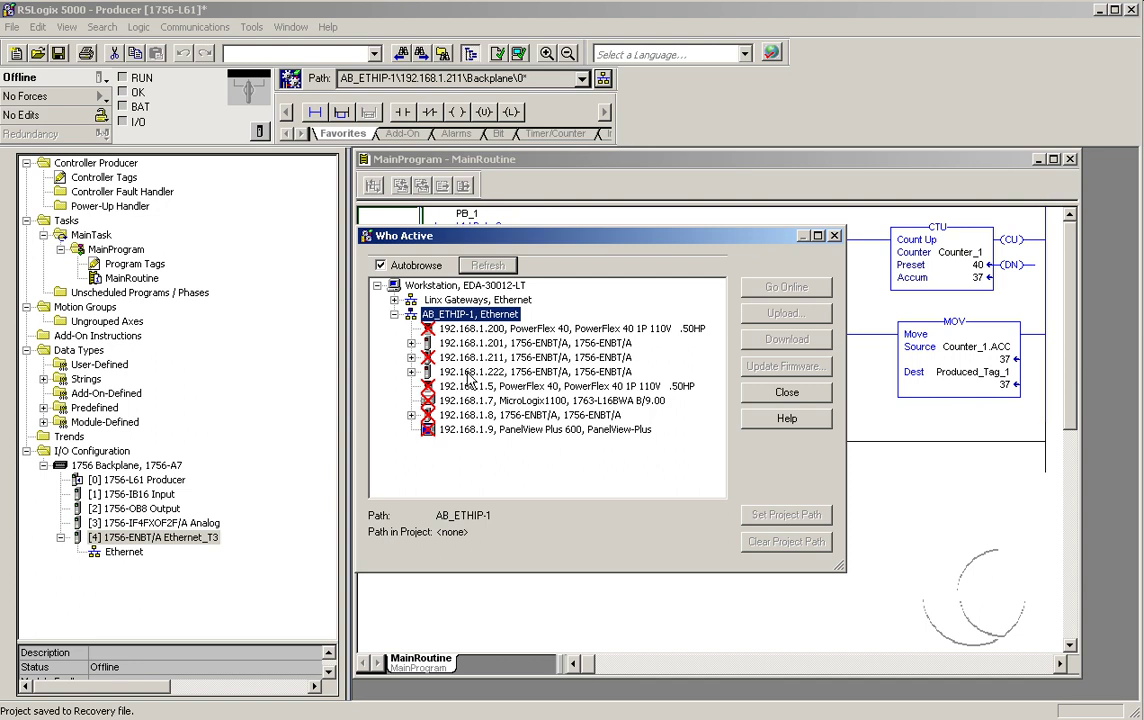
- Set the project path to AB_ETHIP-1\192.168.1.222\Backplane\0 and go online with the Producer controller
left_click(412, 372)
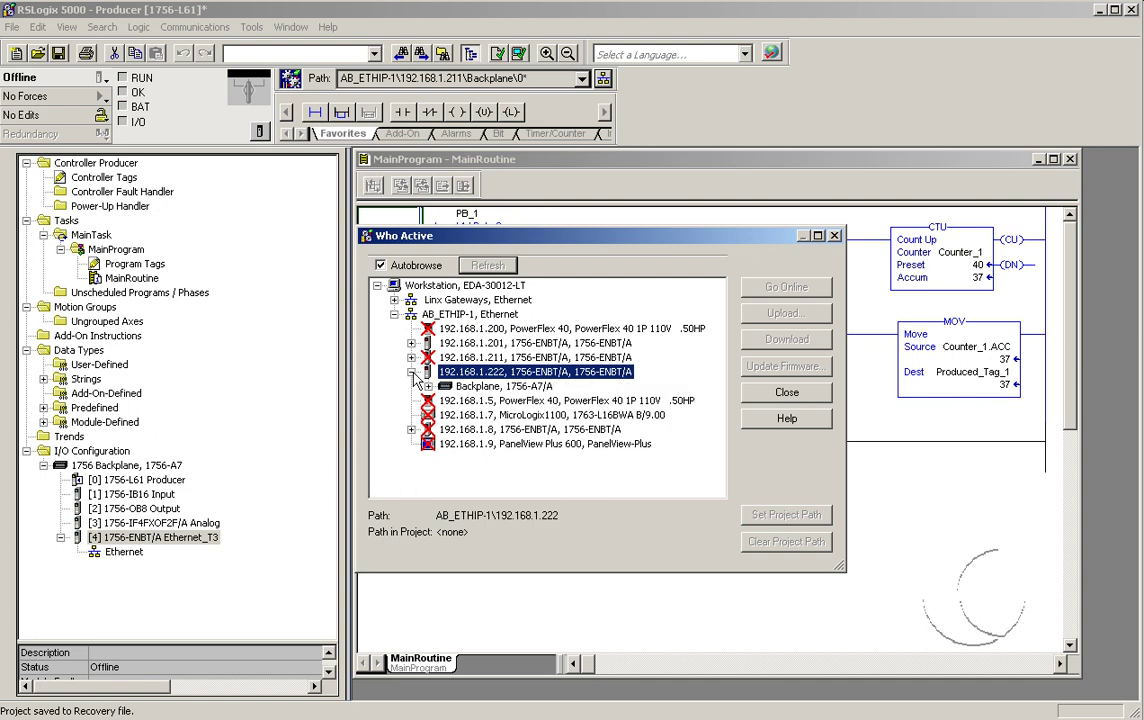
left_click(428, 387)
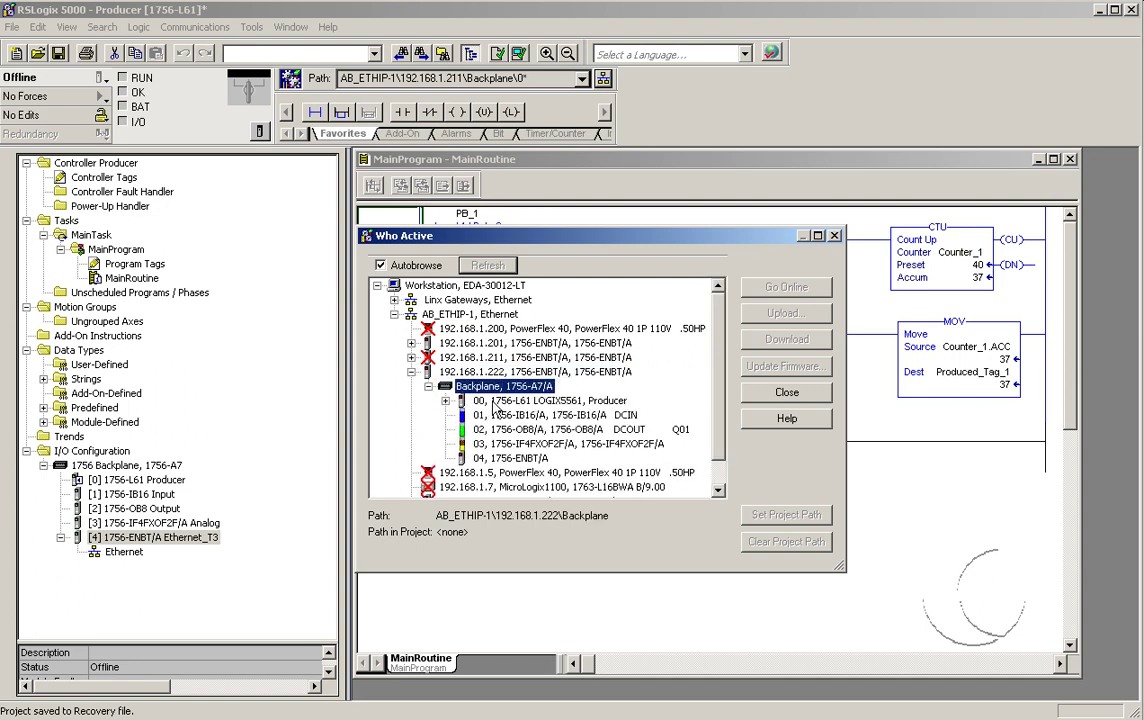
left_click(497, 401)
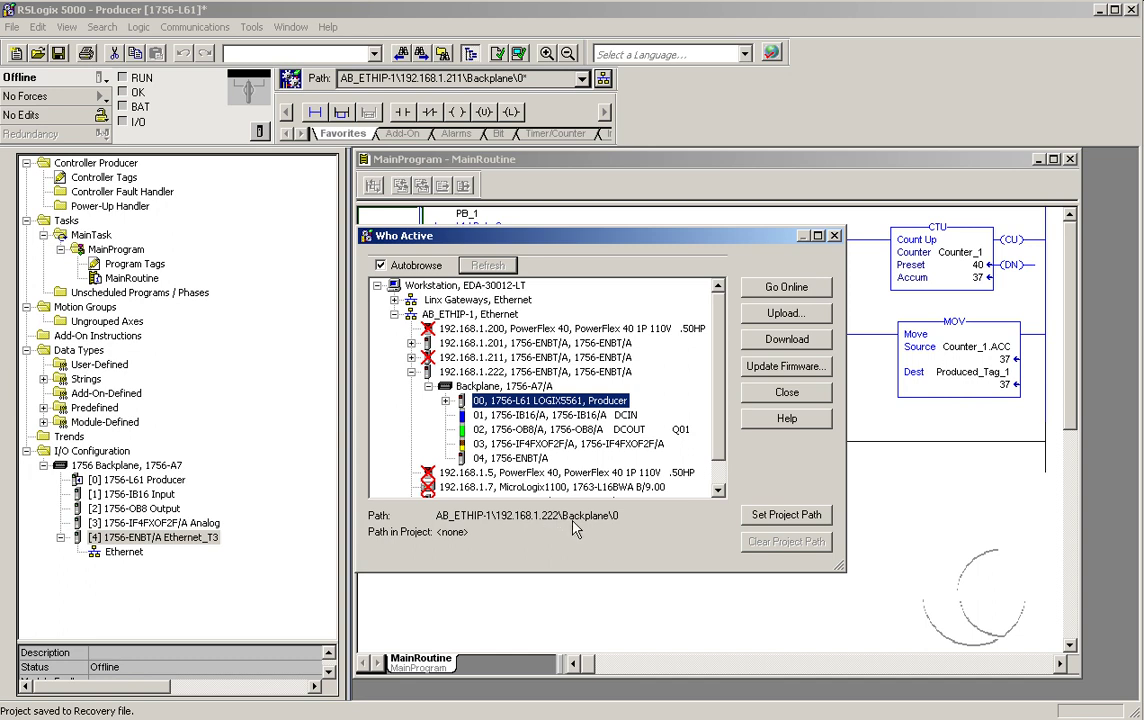
left_click(760, 515)
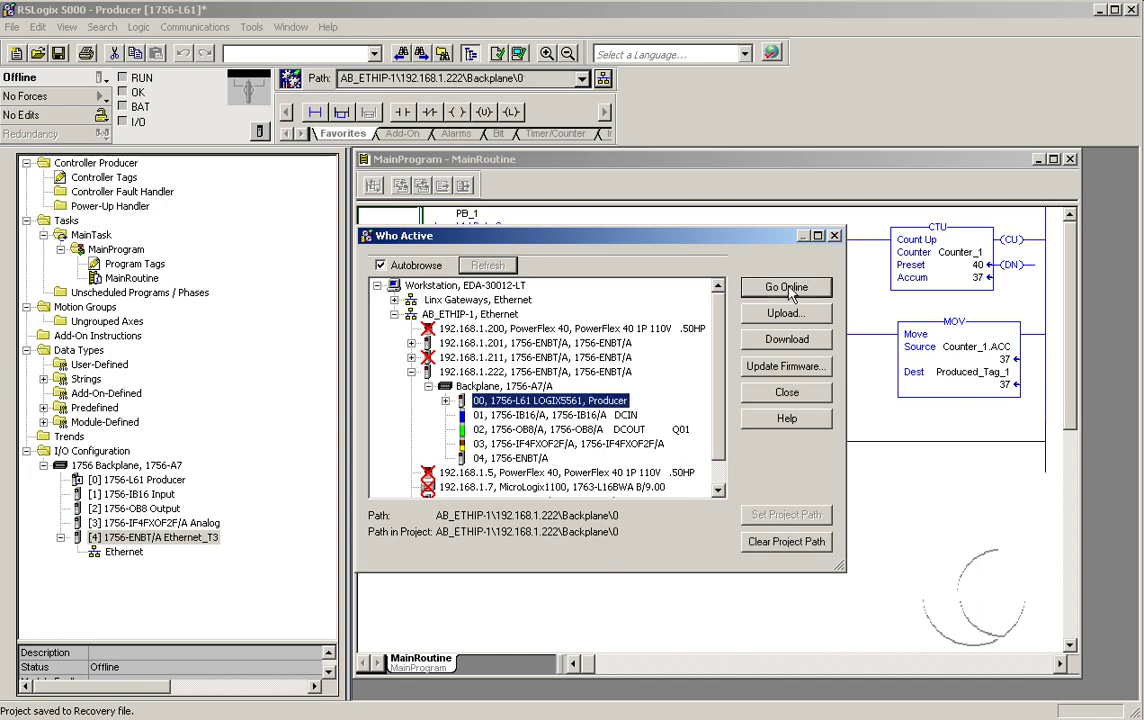
left_click(787, 287)
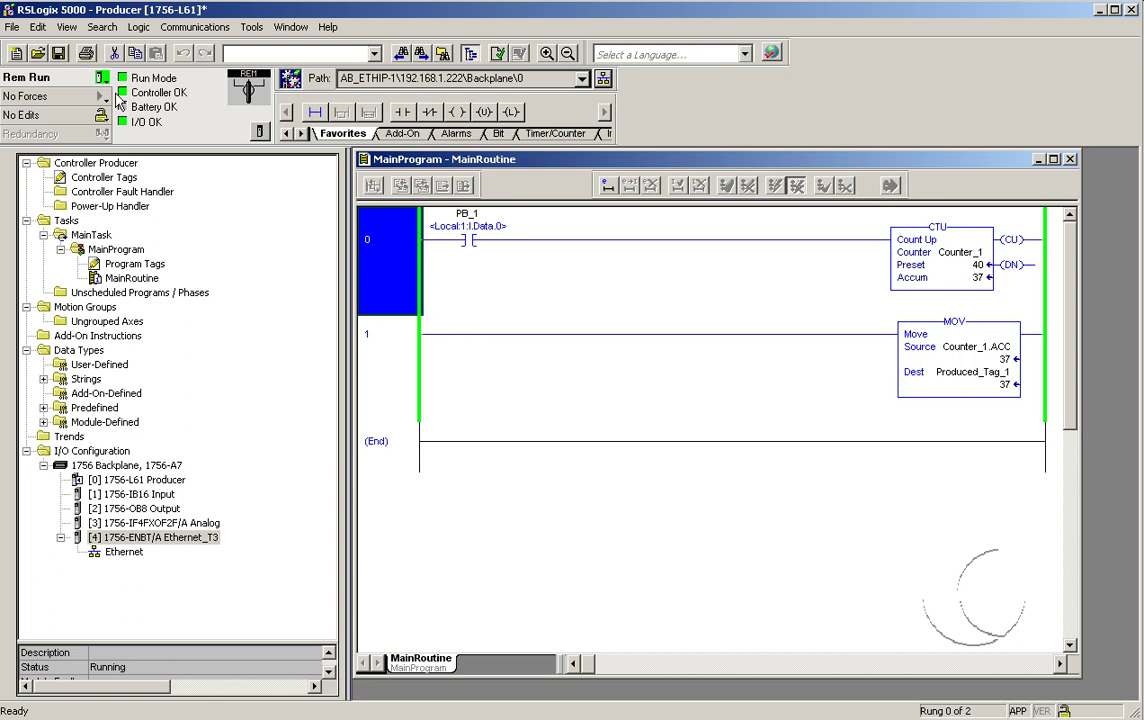
- Open the properties of the 1756-ENBT/A Ethernet_T3 module to check its IP address while online
right_click(140, 538)
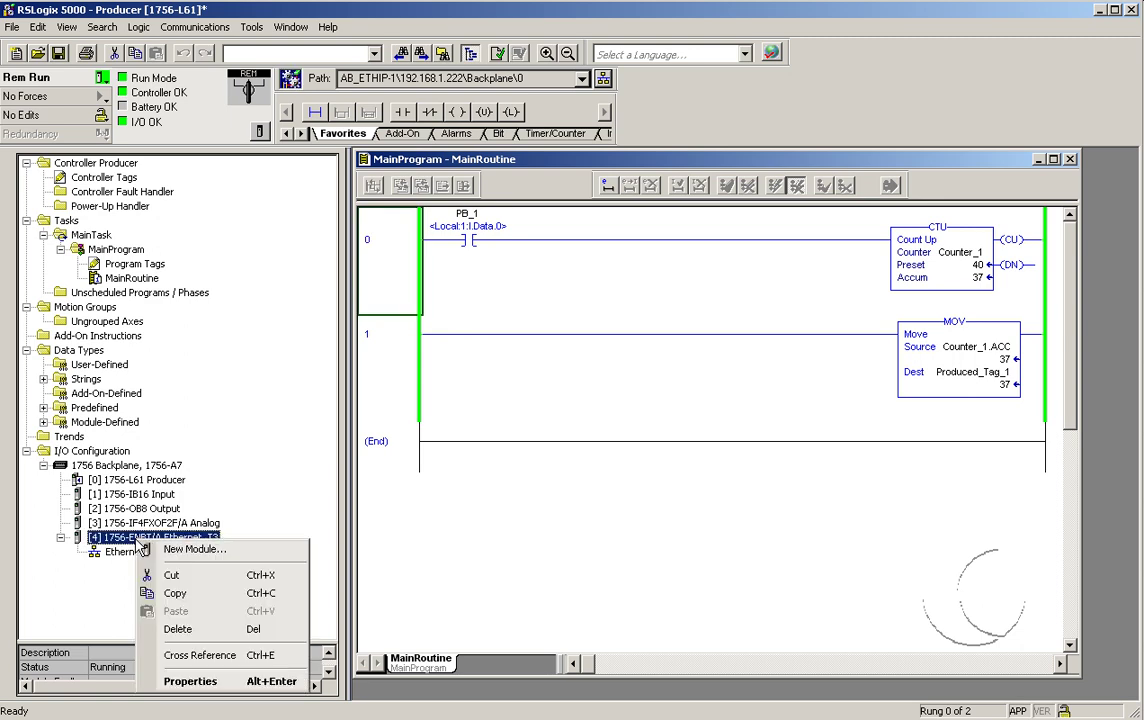
left_click(188, 680)
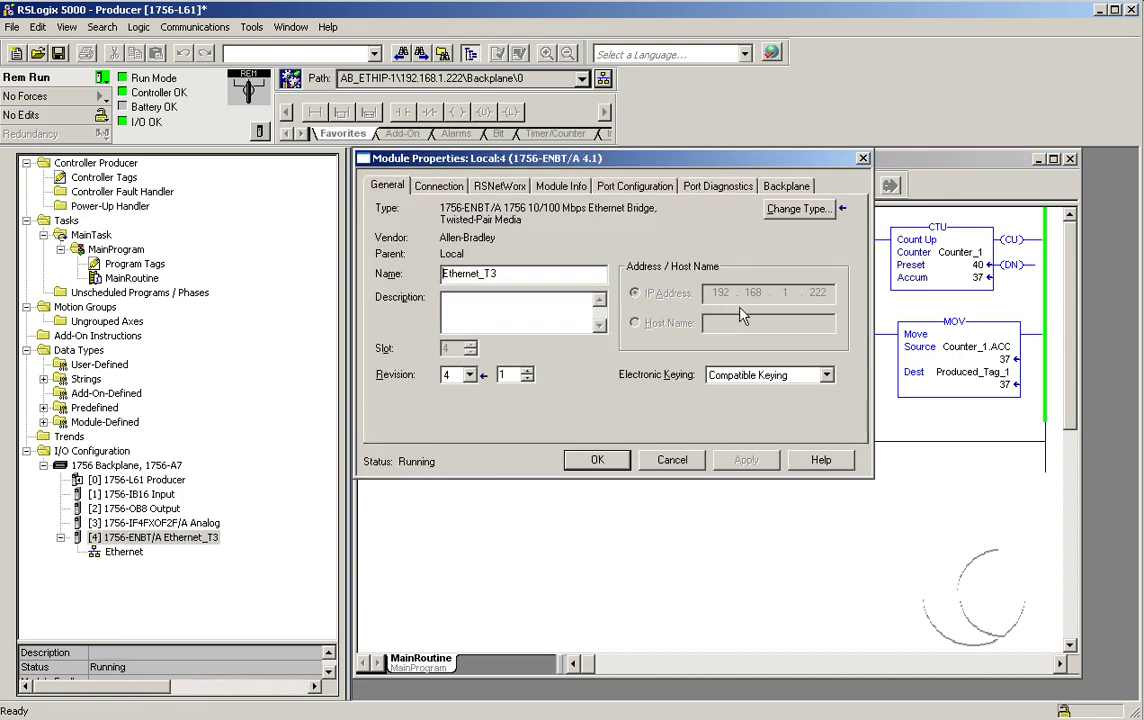